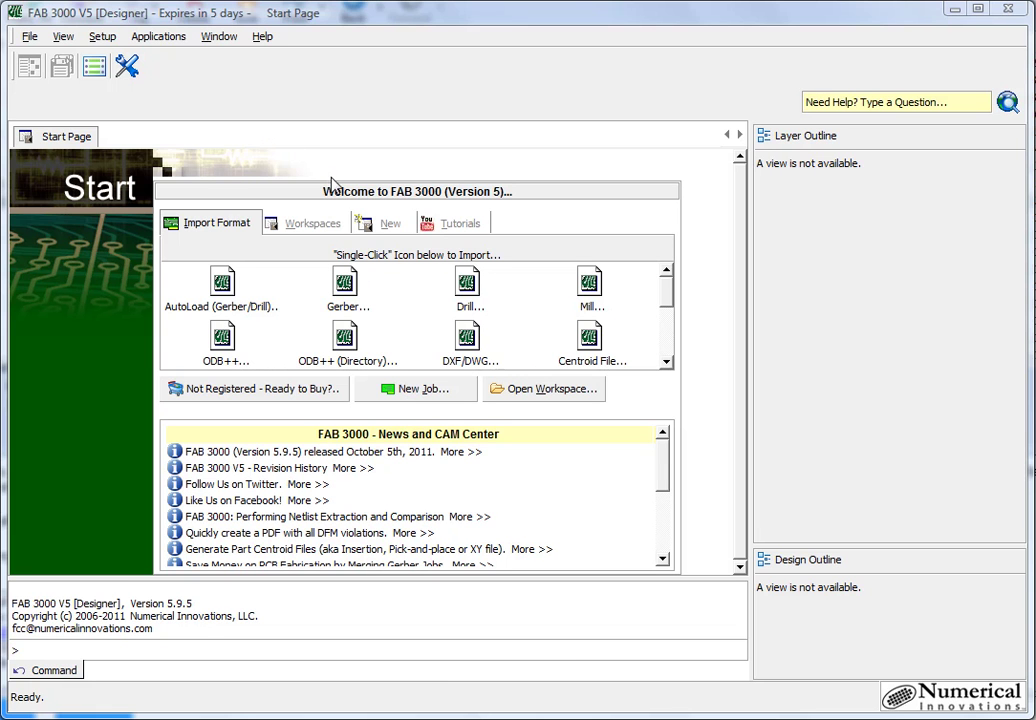
Open the Aperture Rules Editor and review the DMB36 aperture list in WordPad
click(110, 37)
click(187, 96)
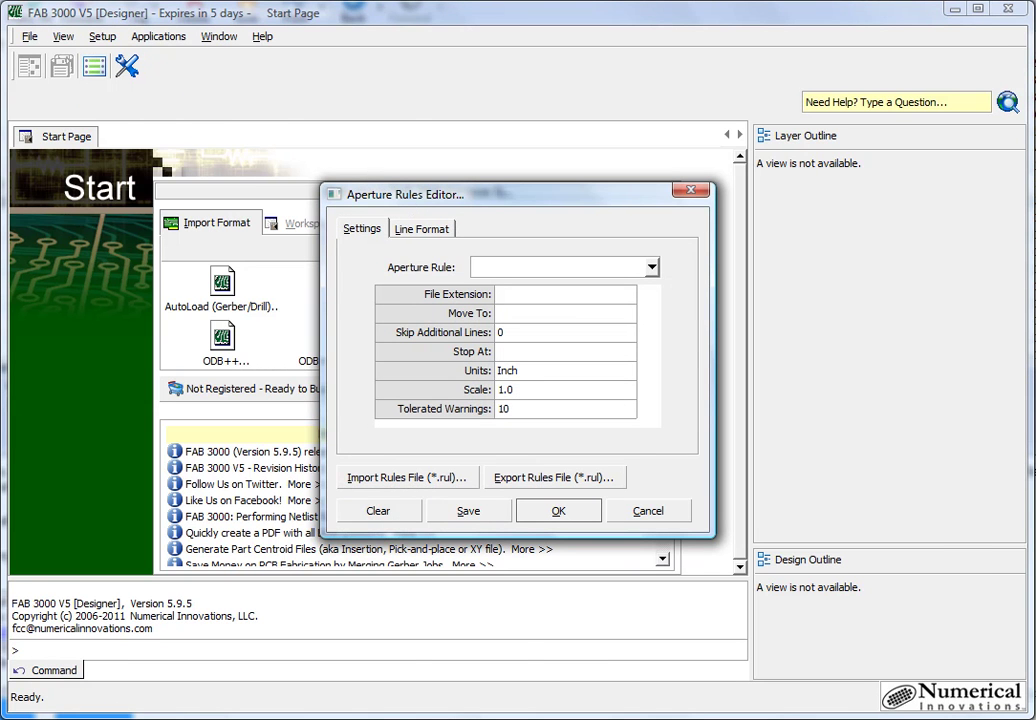
key(alt+Tab)
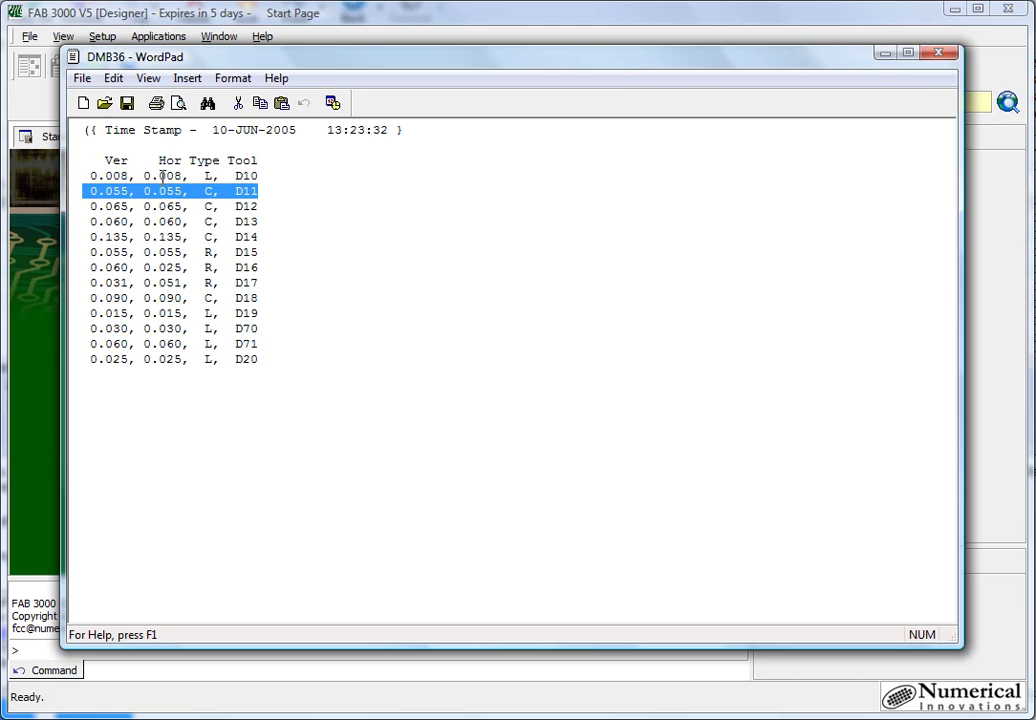
click(884, 59)
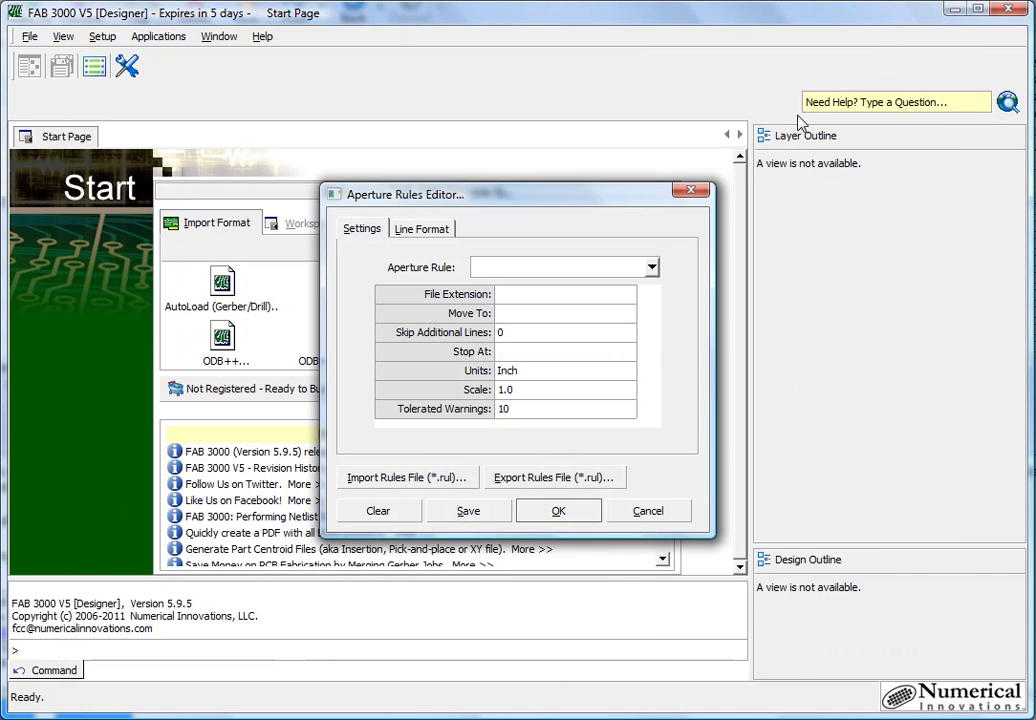
Name the new aperture rule Orcad_TEST and set its file extension to tol
click(652, 268)
mouse_move(657, 302)
mouse_down()
mouse_move(655, 432)
mouse_move(664, 303)
mouse_up()
click(677, 281)
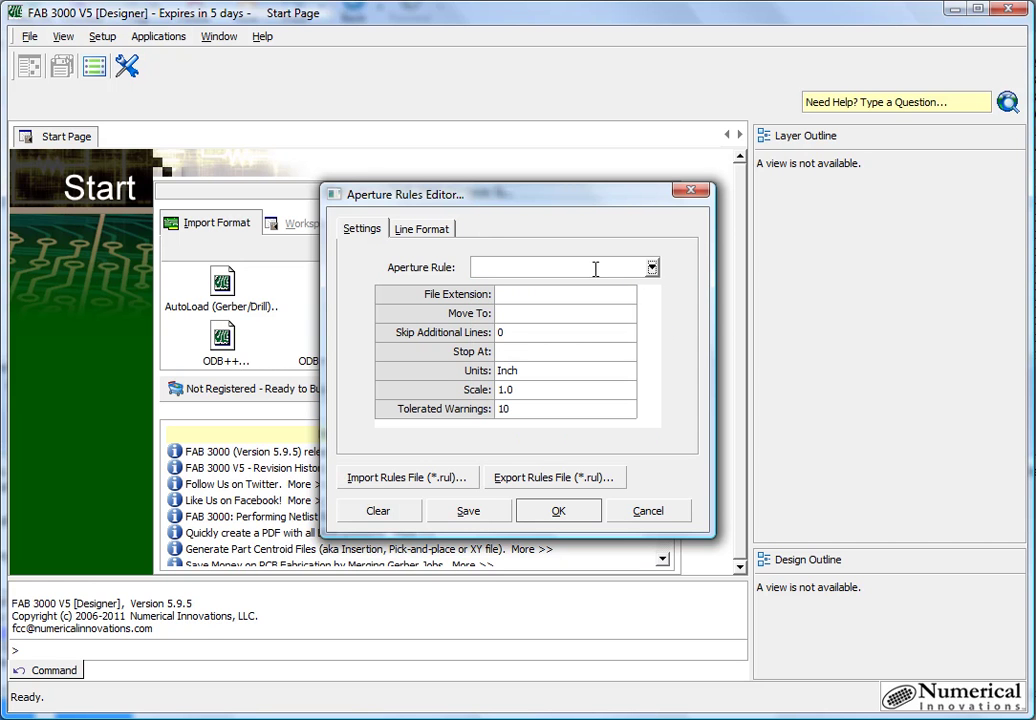
click(522, 268)
text(Orcad)
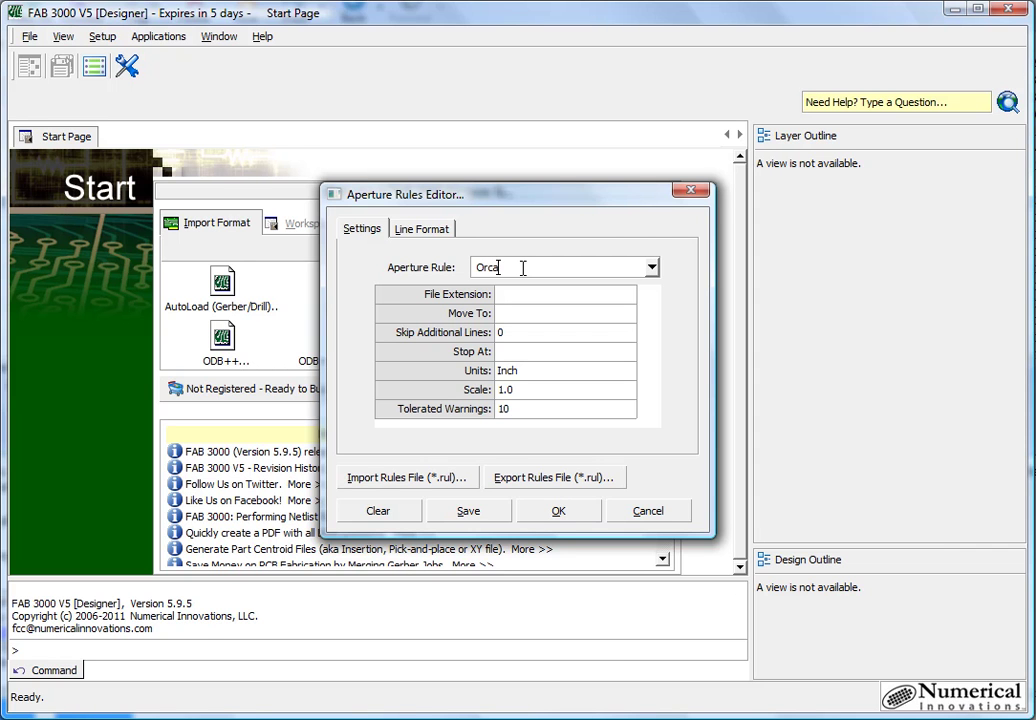
text(_TEST)
click(523, 296)
text(top)
key(BackSpace)
text(l)
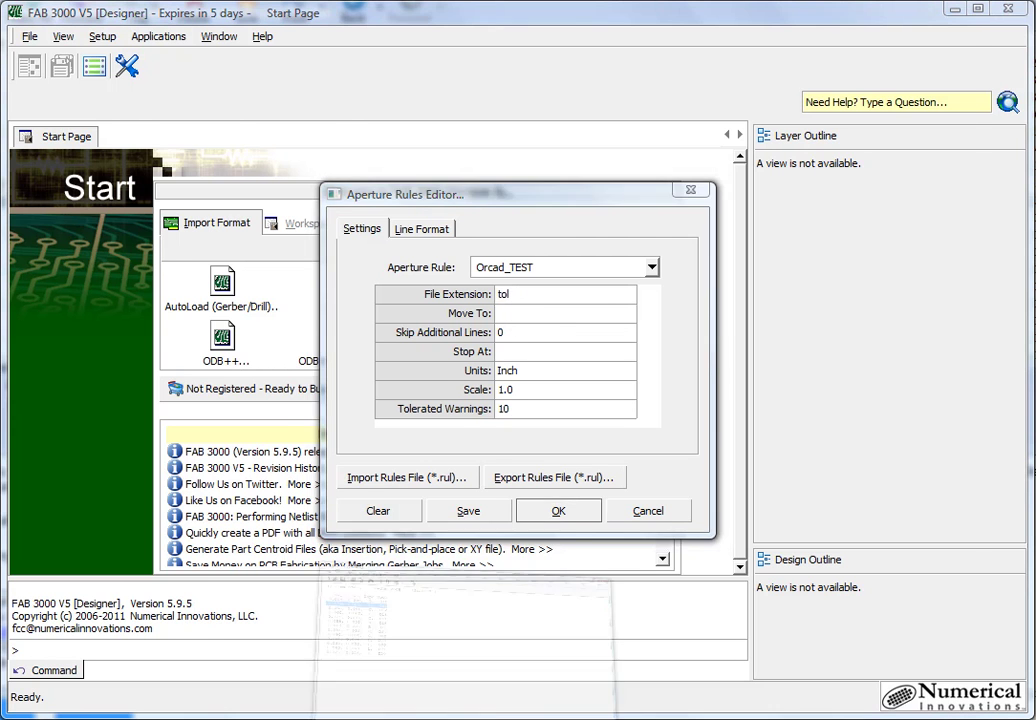
Copy the "Ver Hor Type Tool" header line from DMB36 in WordPad into the rule's Move To value in FAB 3000
key(alt+Tab)
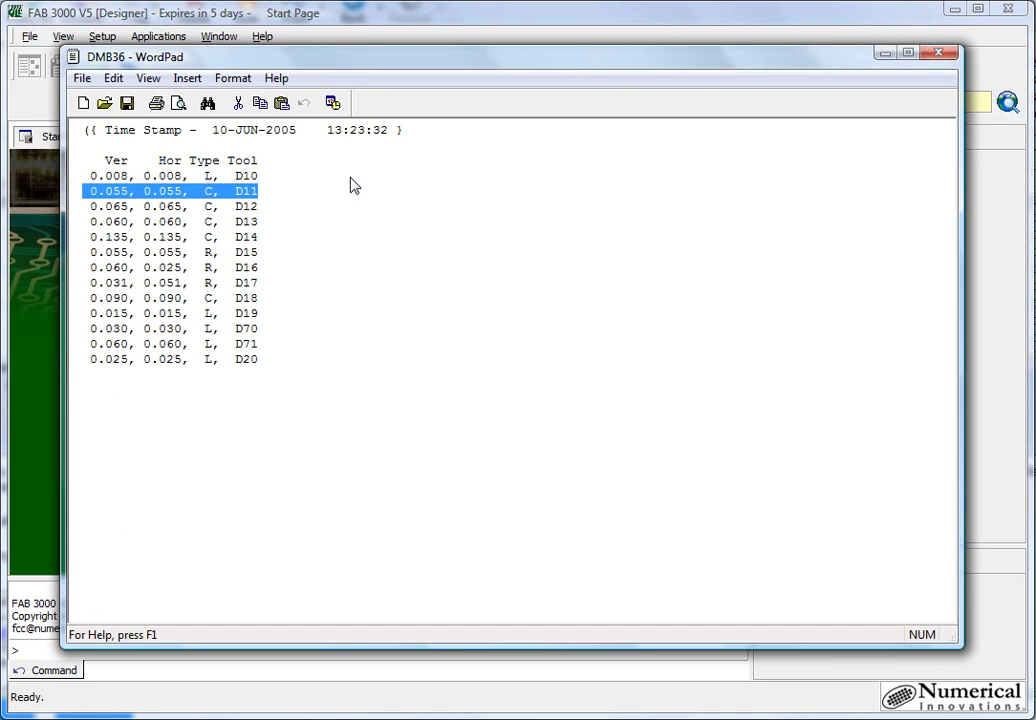
click(351, 185)
drag(262, 160, 83, 160)
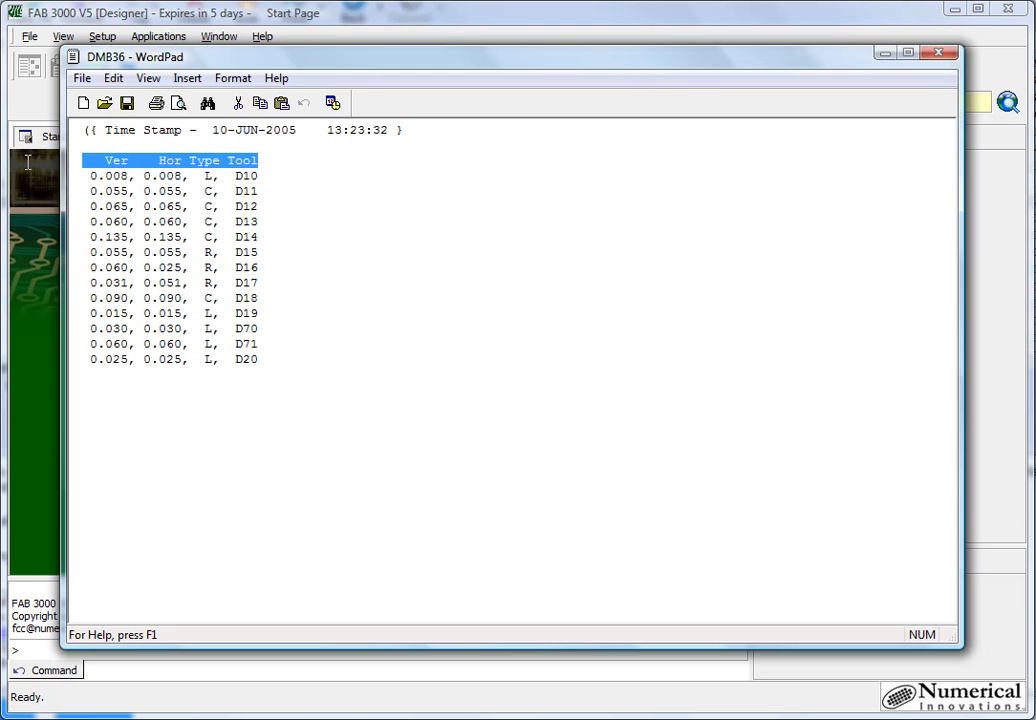
right_click(116, 168)
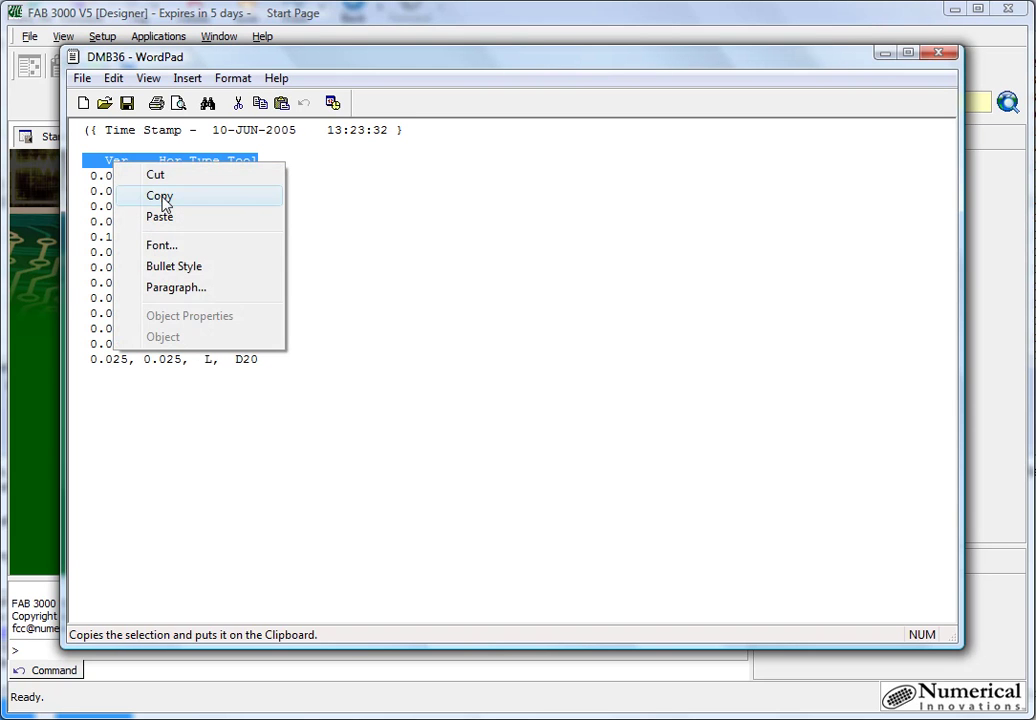
click(160, 196)
click(520, 680)
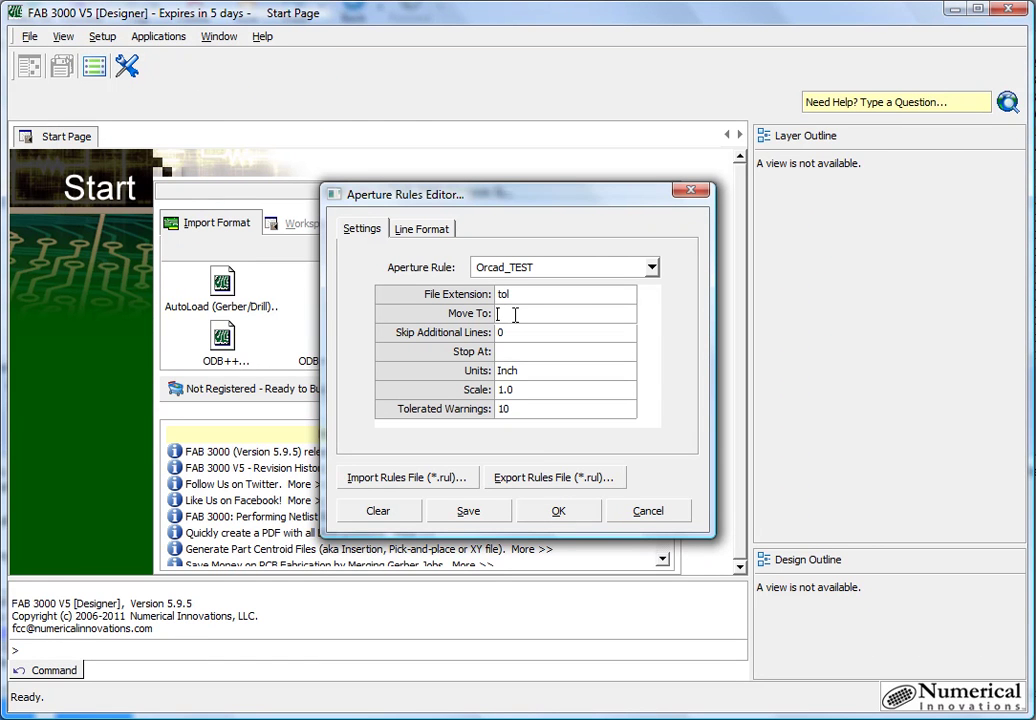
key(ctrl+v)
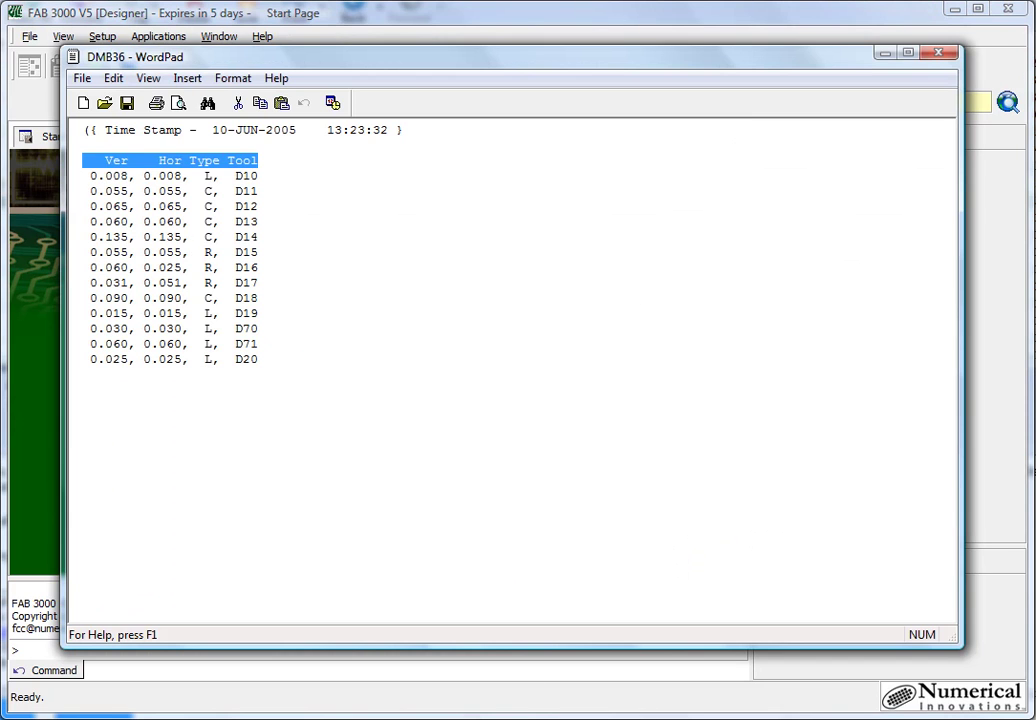
key(alt+Tab)
click(441, 717)
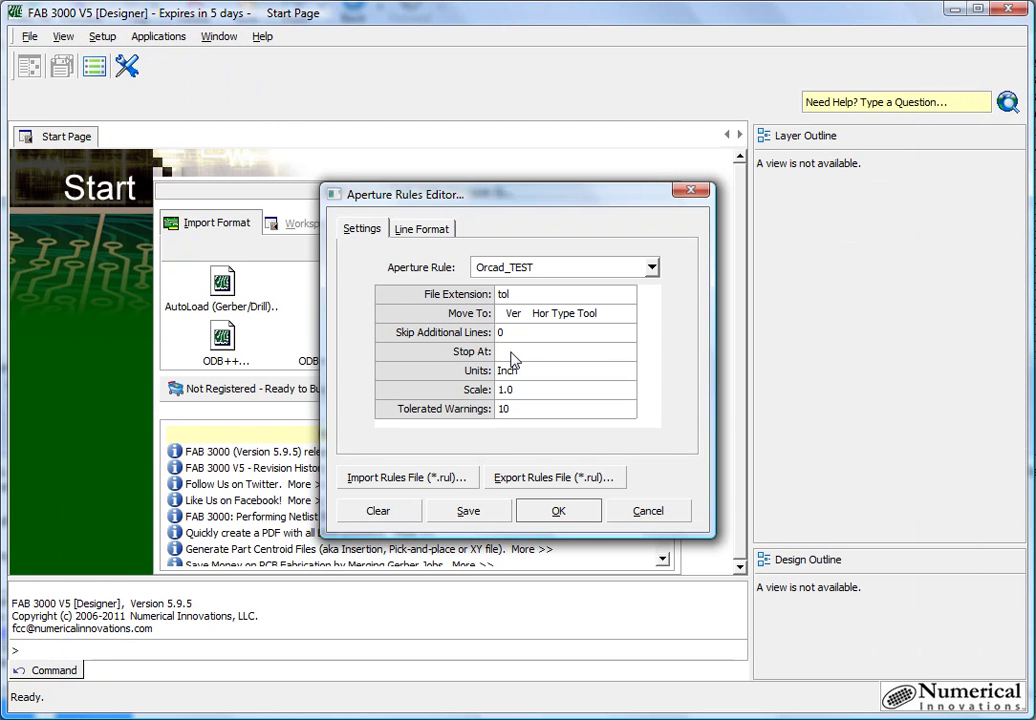
click(441, 717)
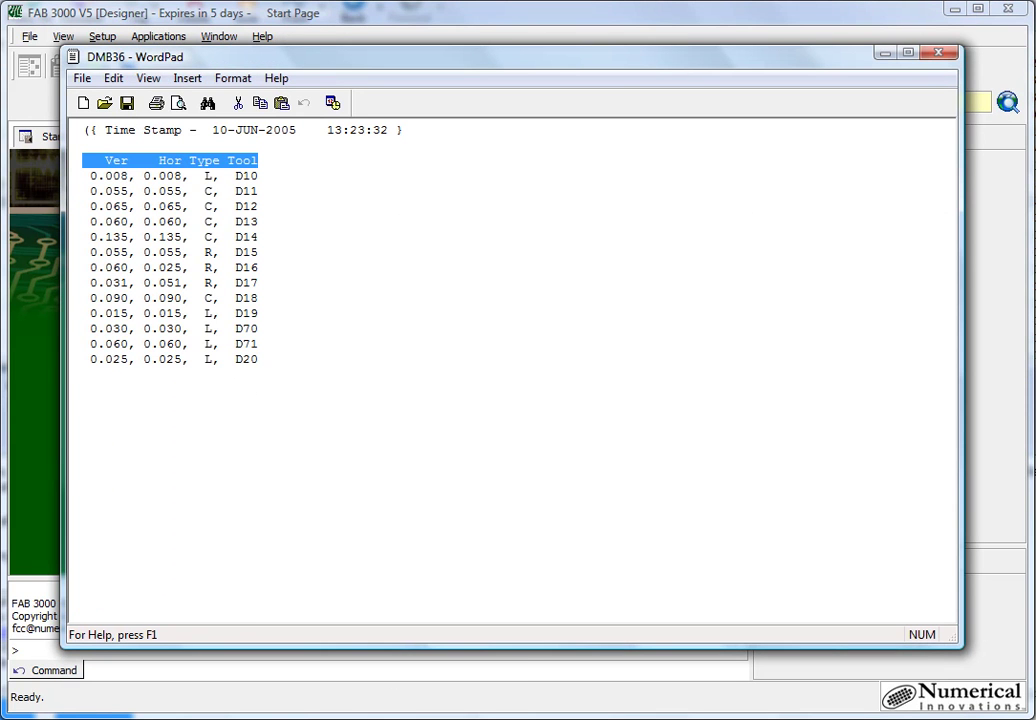
click(441, 717)
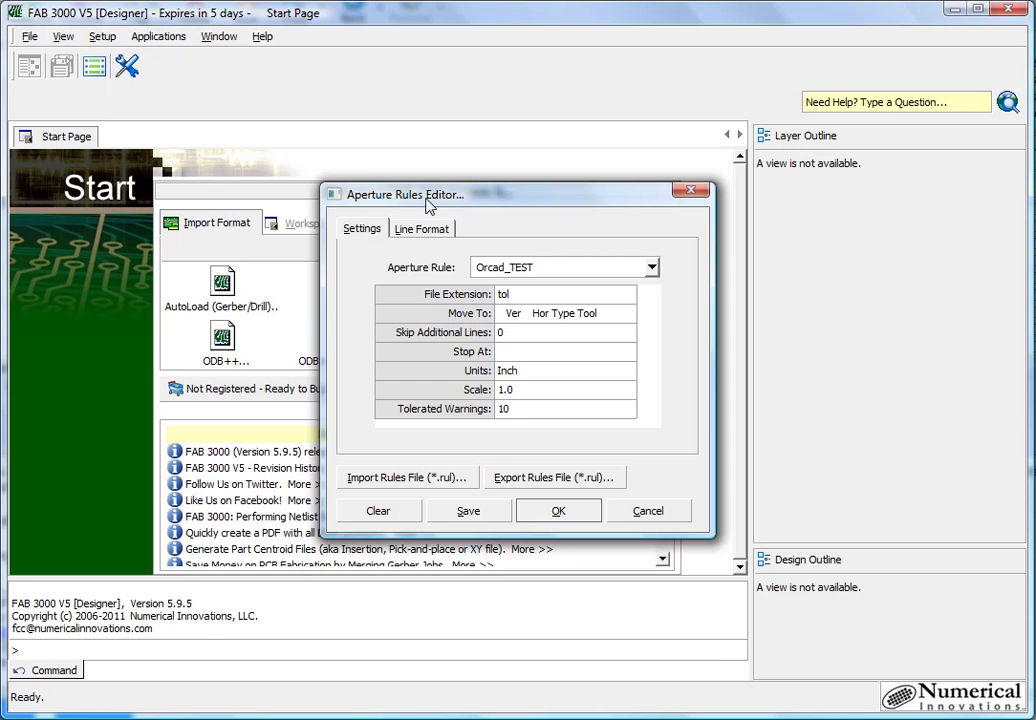
Copy the D10 line from DMB36 in WordPad into the first line description in FAB 3000 and set its shape to Circle
click(431, 236)
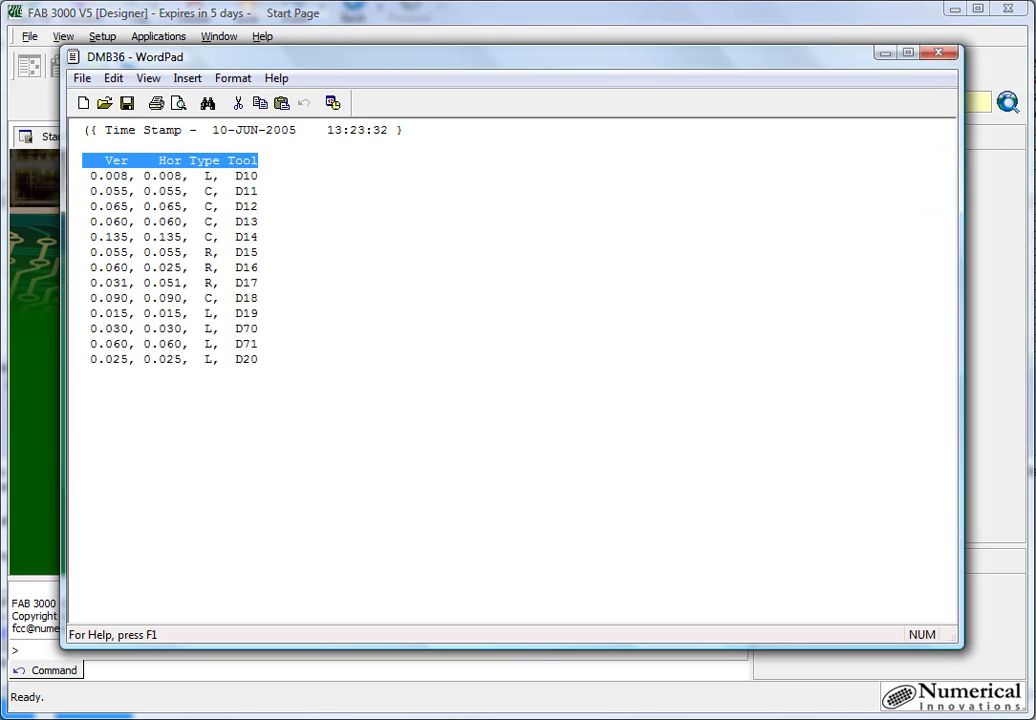
drag(247, 175, 77, 172)
right_click(133, 176)
click(169, 203)
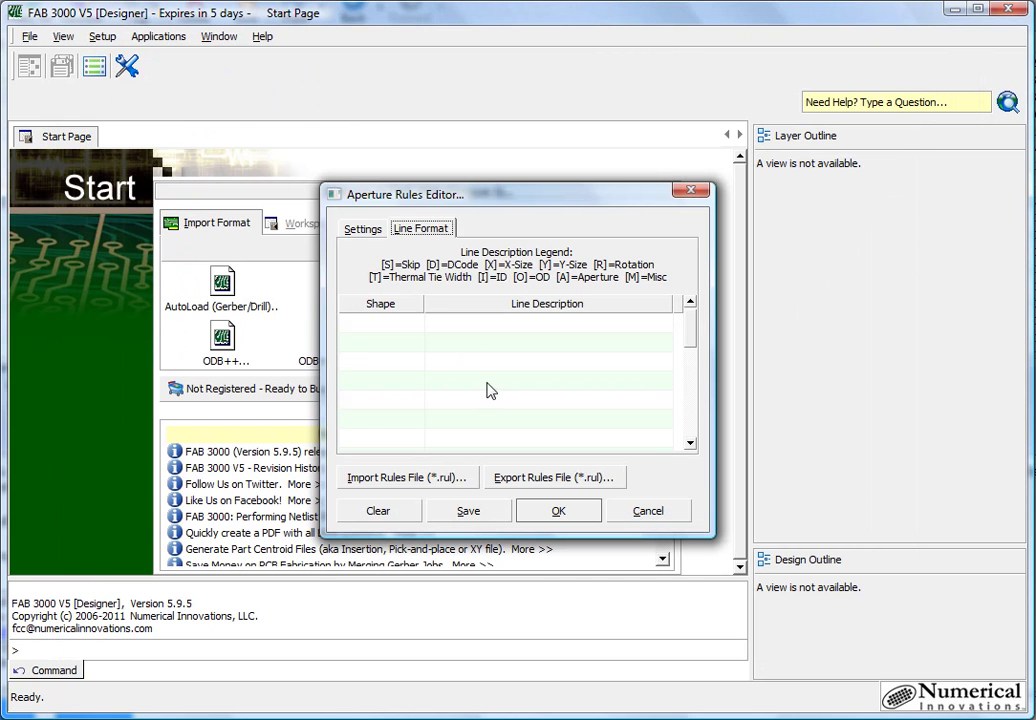
click(448, 323)
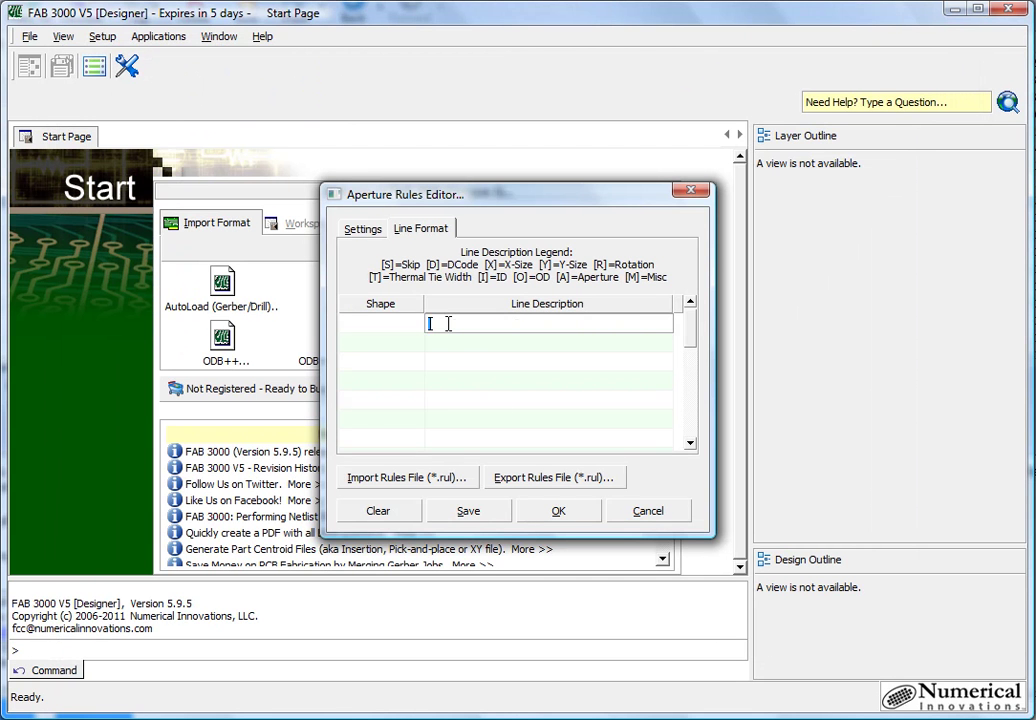
key(ctrl+v)
click(410, 324)
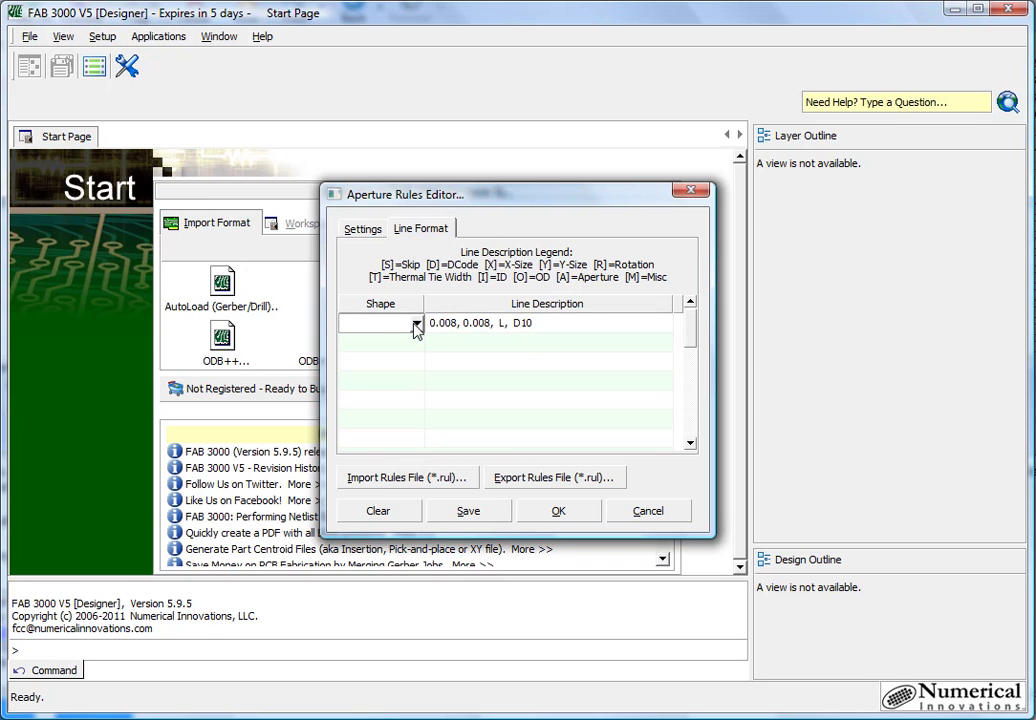
click(417, 330)
click(400, 363)
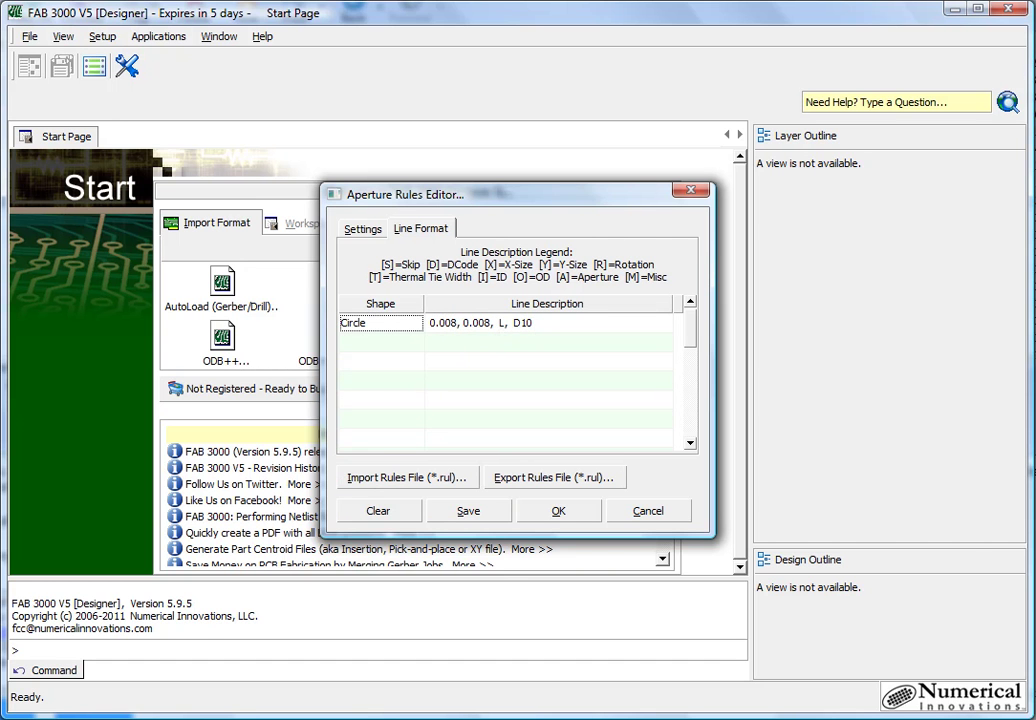
Replace the first size value in the D10 line description with the [Y] placeholder
key(alt+Tab)
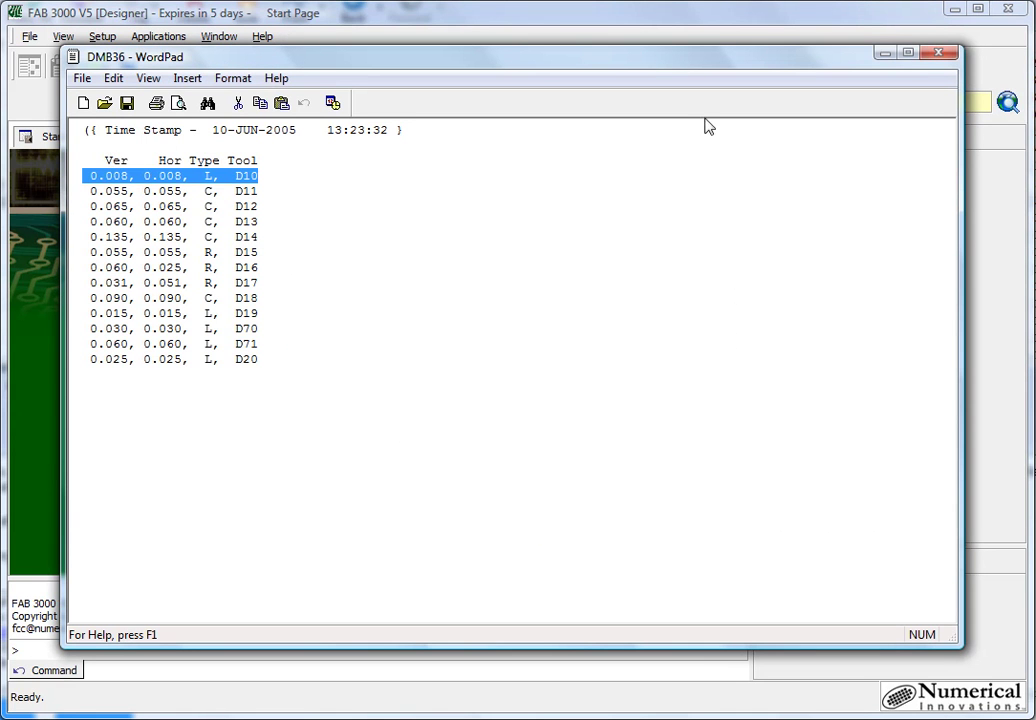
click(886, 53)
double_click(474, 323)
triple_click(474, 323)
click(437, 323)
double_click(437, 323)
key(BackSpace)
text(Y], 0.008, L, D10)
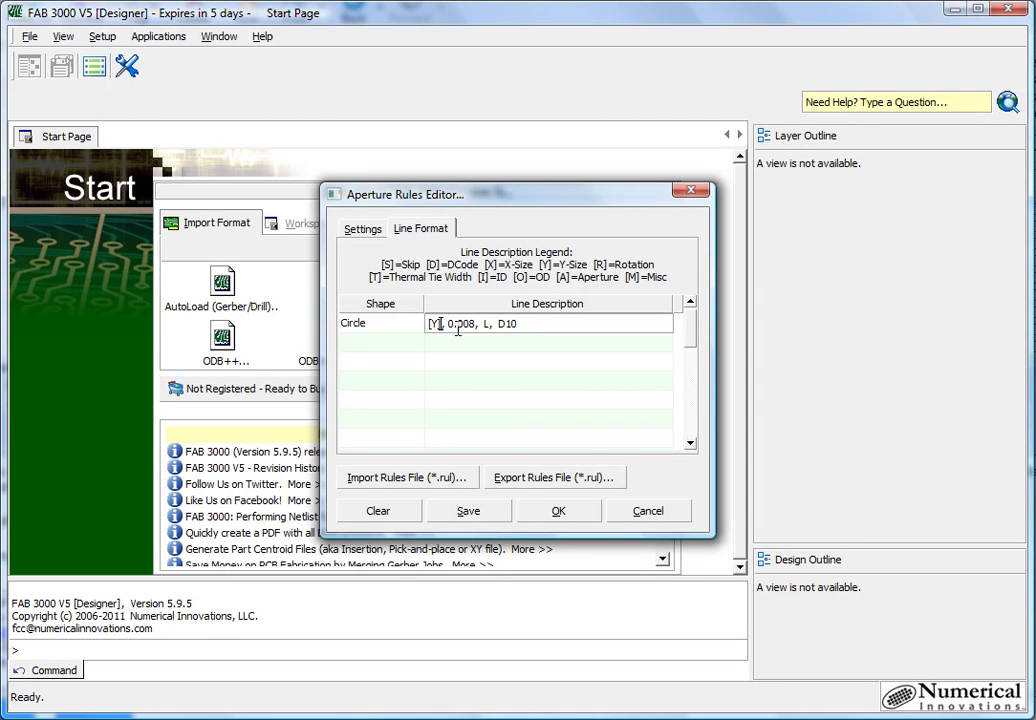
Complete the first line description as [Y], [X], "L", D[D], with the type letter quoted and placeholders for X-size and D-code
double_click(453, 324)
key(BackSpace)
text([X])
double_click(470, 325)
text([S])
text("L)
drag(500, 323, 512, 323)
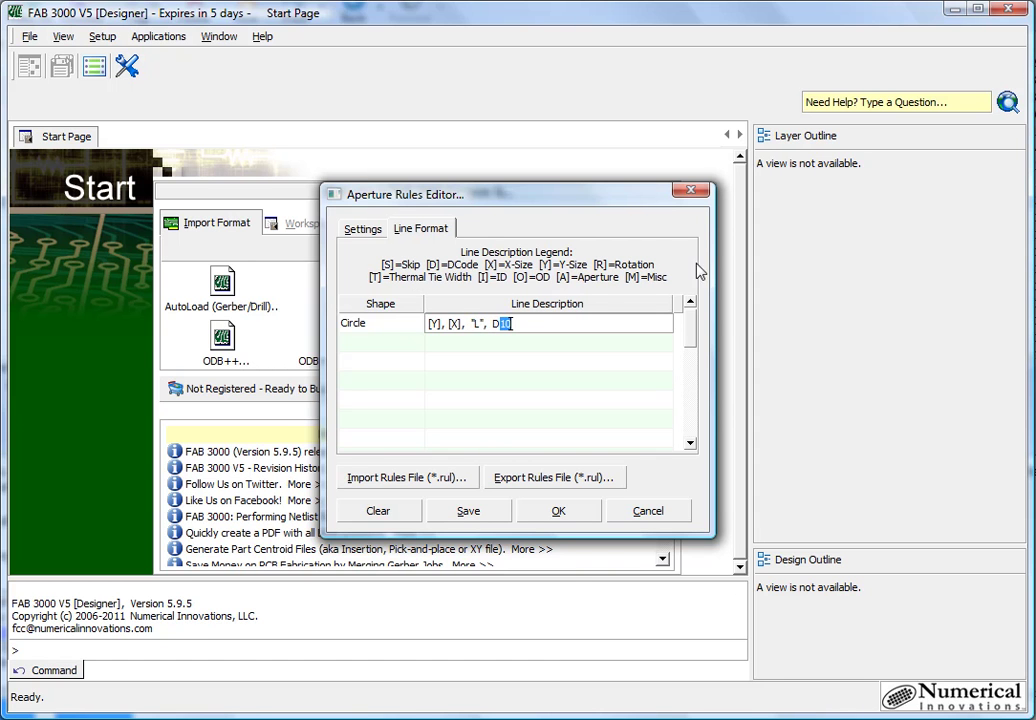
text([D])
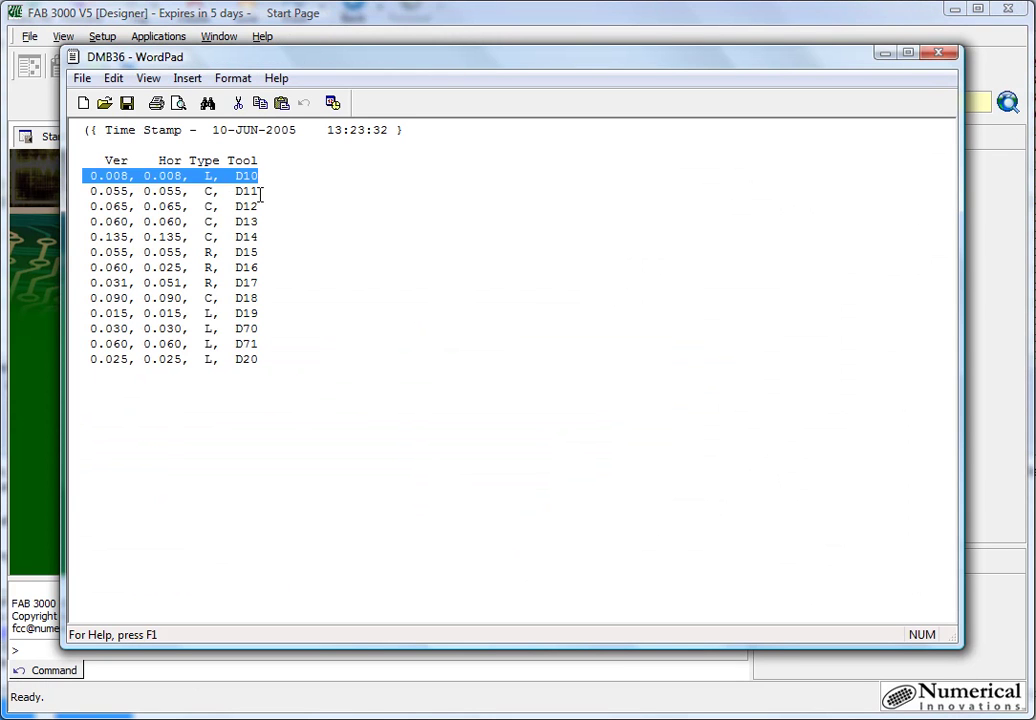
Add a second line format with shape Circle, using the D11 line copied from DMB36 in WordPad as its description
drag(260, 192, 85, 191)
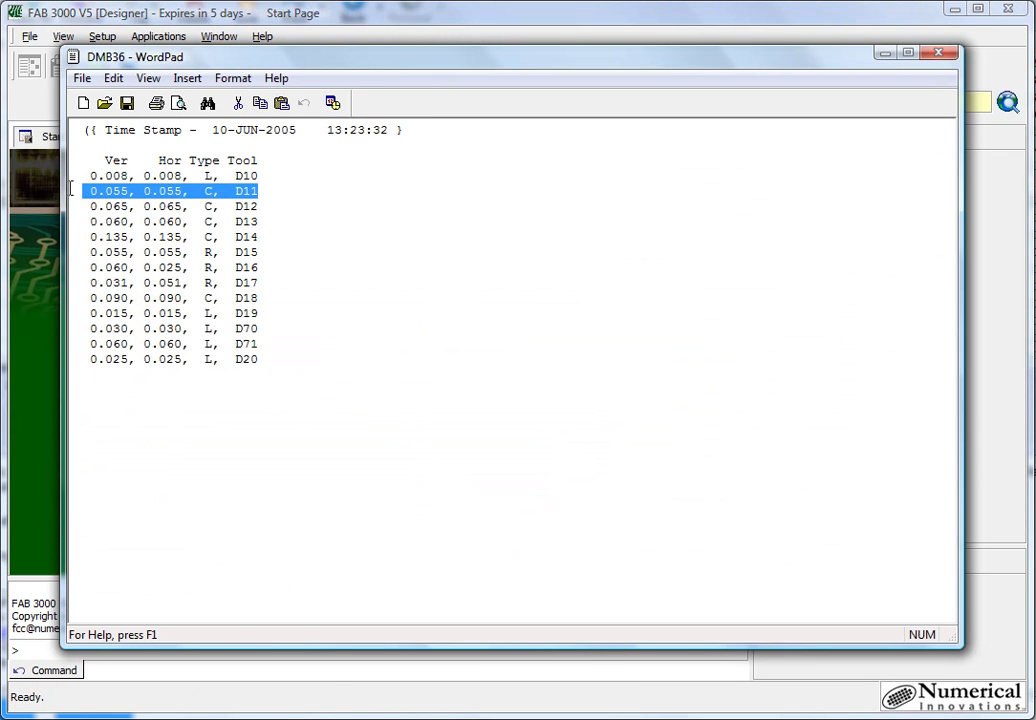
right_click(131, 197)
click(180, 225)
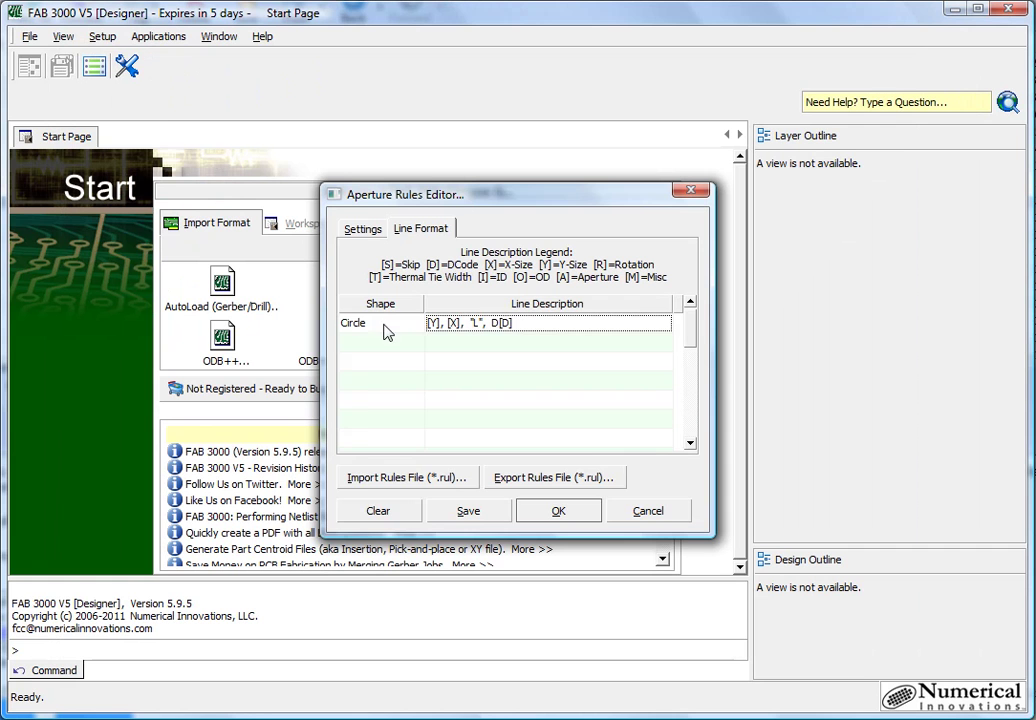
click(388, 343)
click(418, 343)
click(354, 377)
click(450, 342)
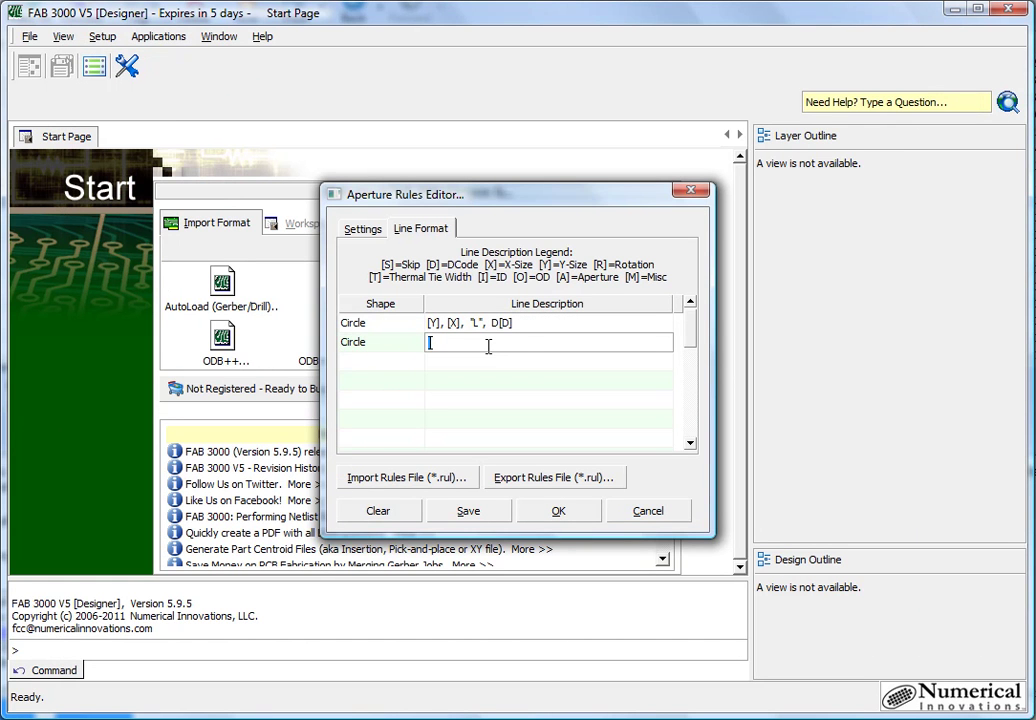
key(ctrl+v)
Replace the two sizes in the second line description with [Y] and [X], and enclose the type letter C in quotes
drag(459, 343, 427, 342)
text([Y])
drag(475, 343, 447, 345)
text([X])
click(469, 342)
text(")
click(480, 343)
text(")
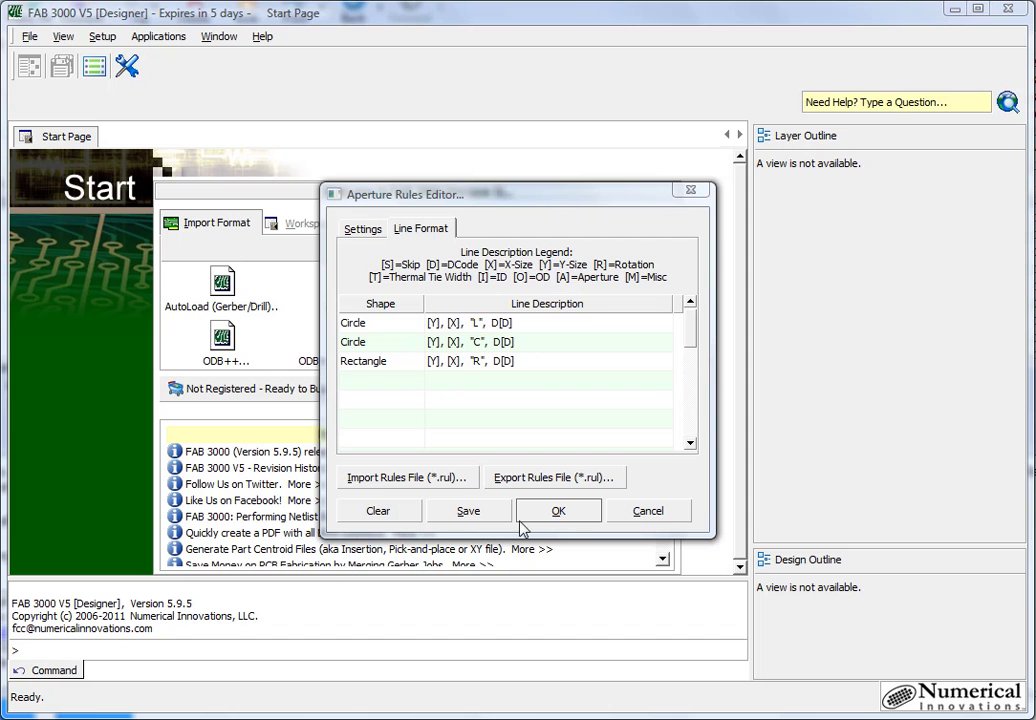
Accept the Orcad_TEST aperture rule and create a new job named job
click(363, 229)
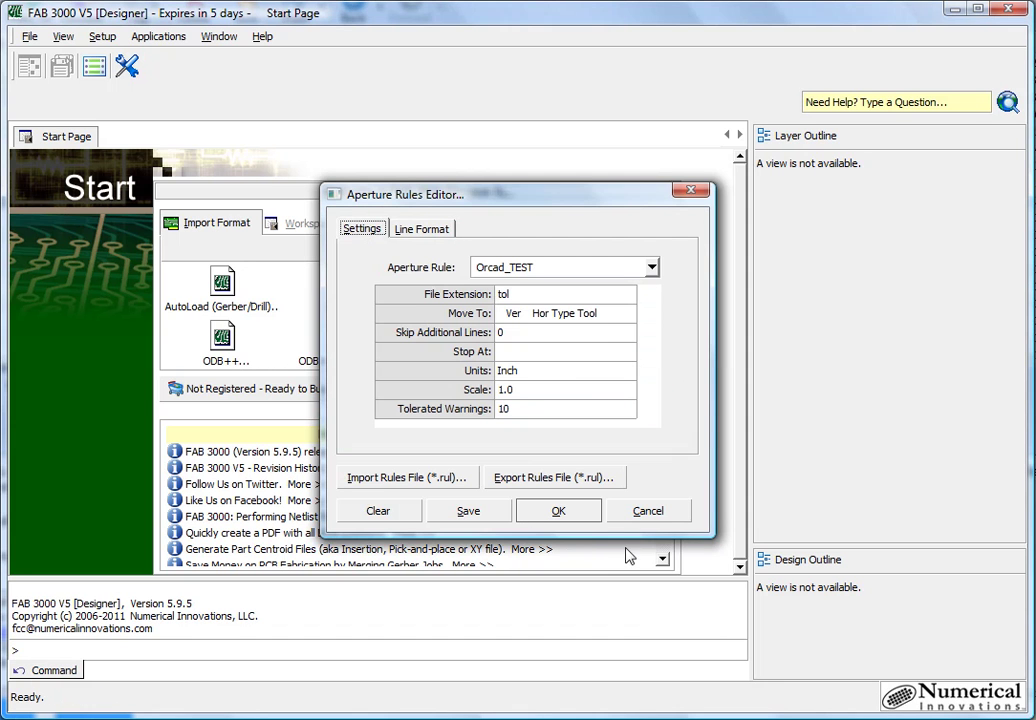
click(559, 511)
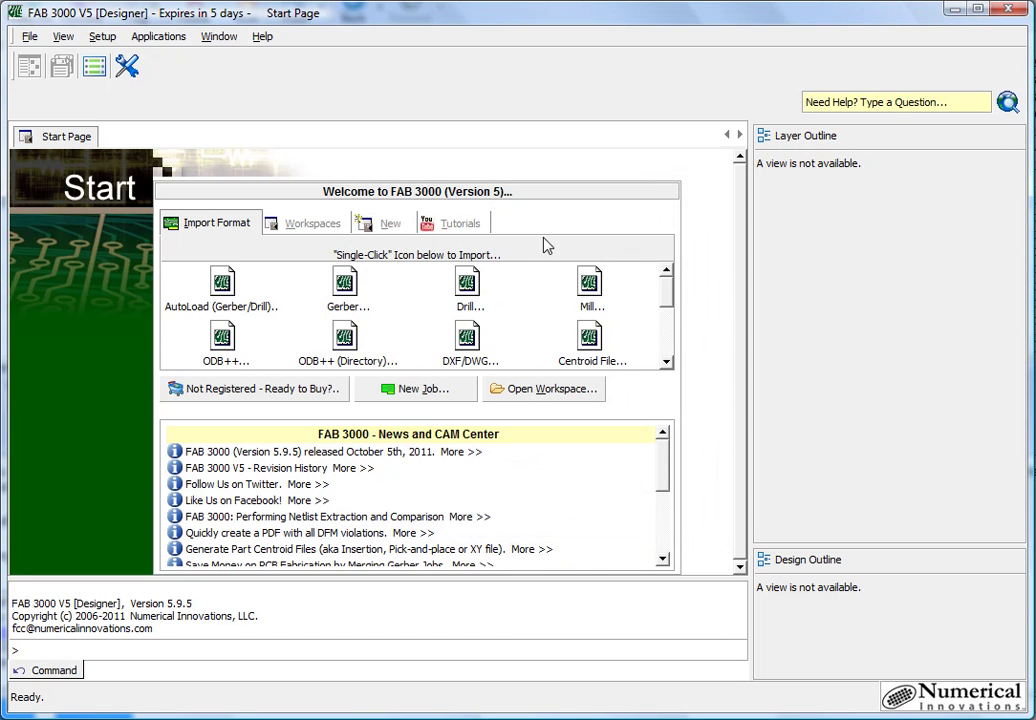
click(415, 388)
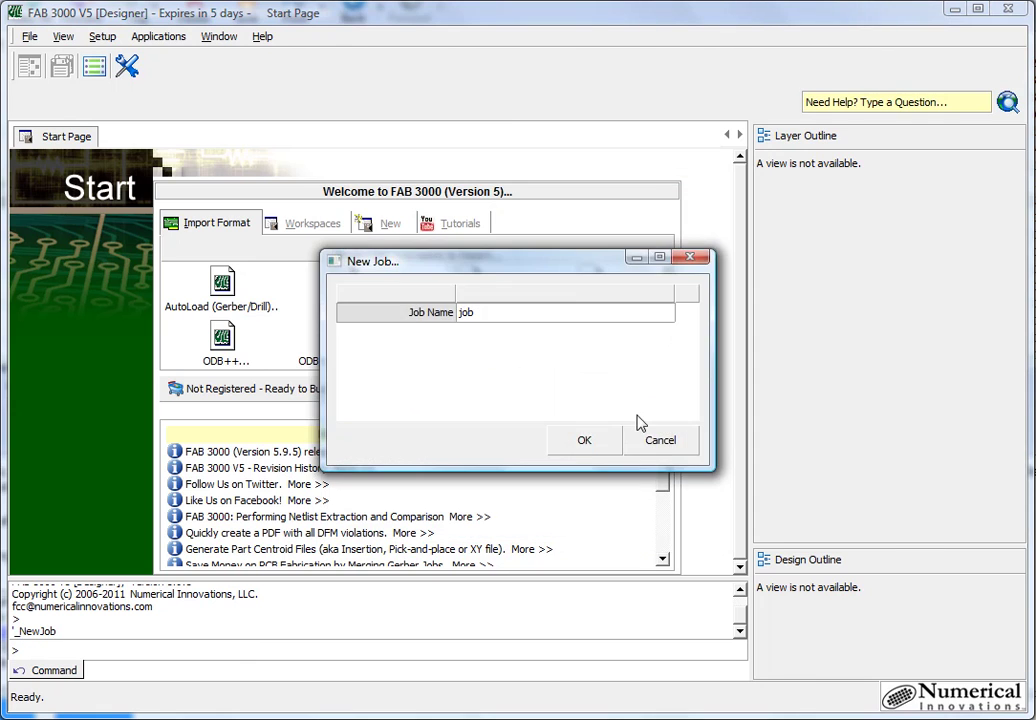
click(585, 440)
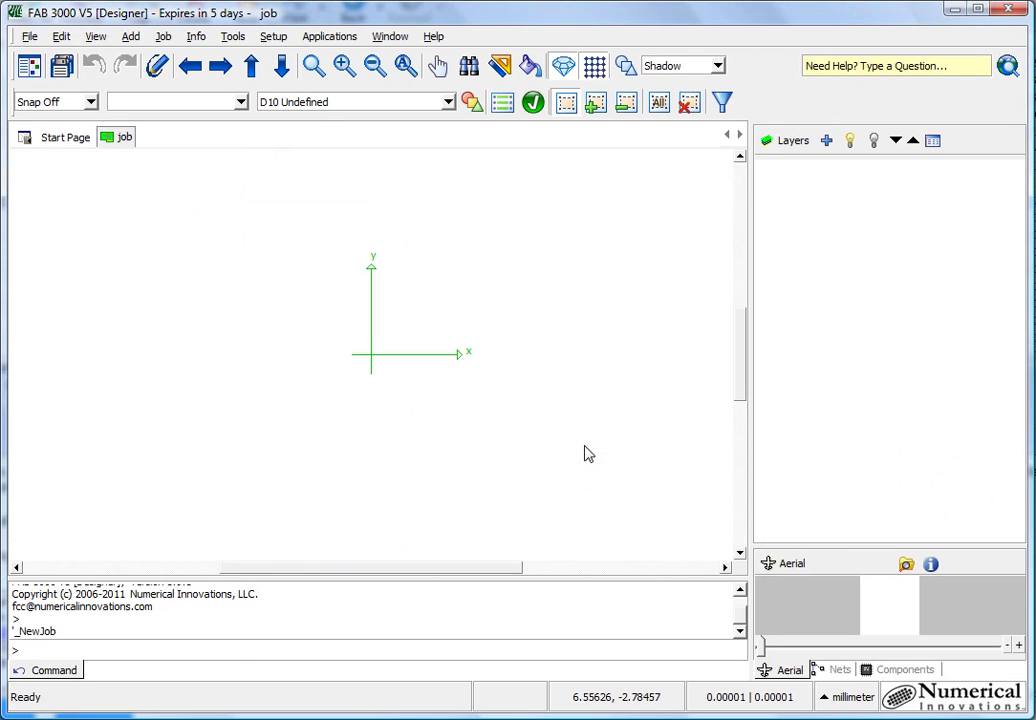
Start an aperture list import and select DMB36.TOL from the 10-18 folder in support_2011 as the aperture file
click(30, 36)
mouse_move(118, 178)
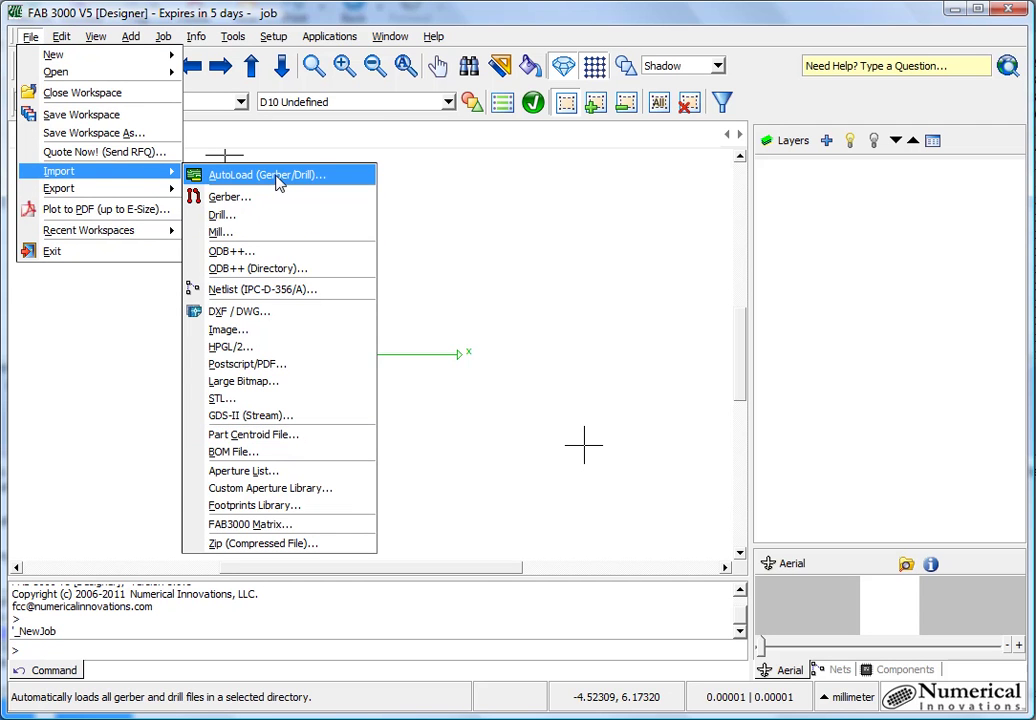
click(318, 472)
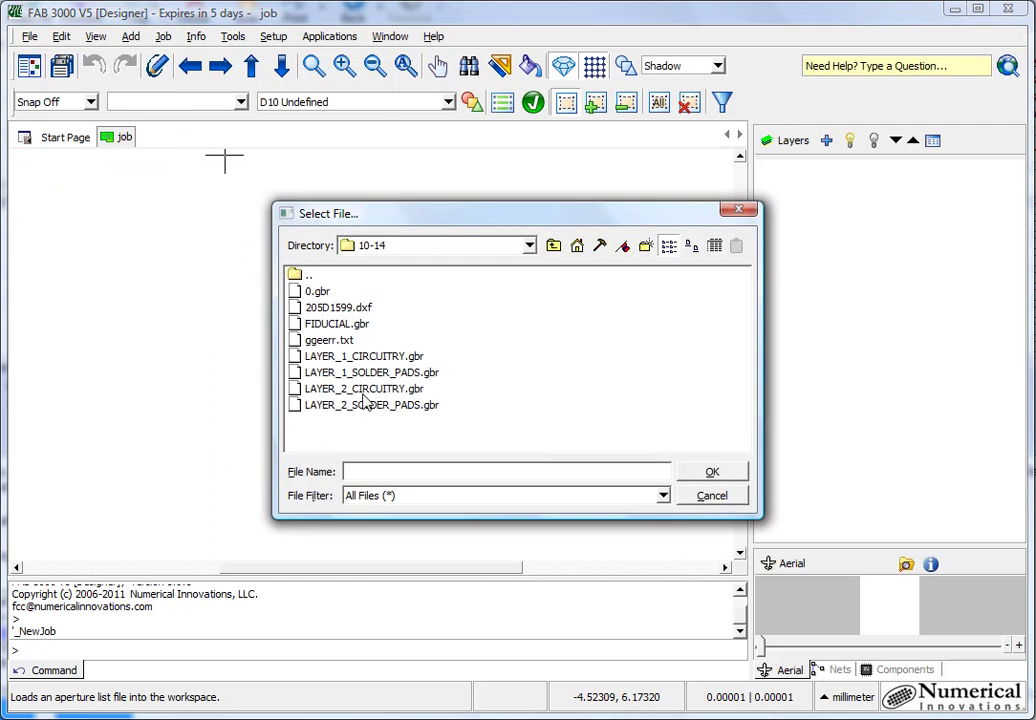
click(554, 247)
click(601, 445)
click(601, 445)
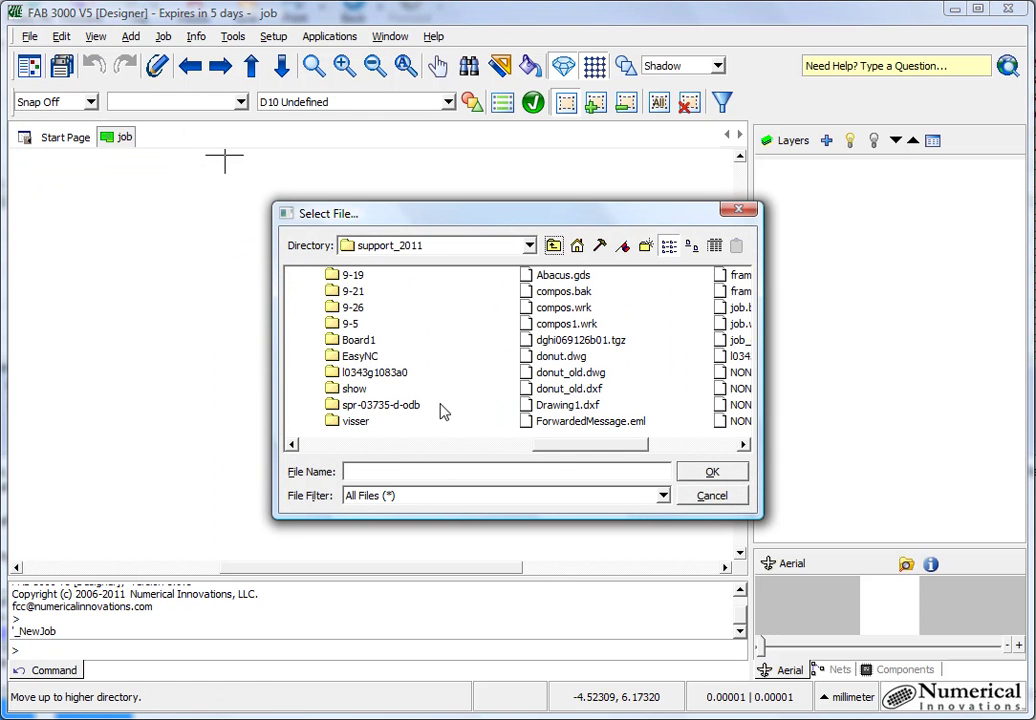
click(368, 447)
click(368, 447)
double_click(318, 323)
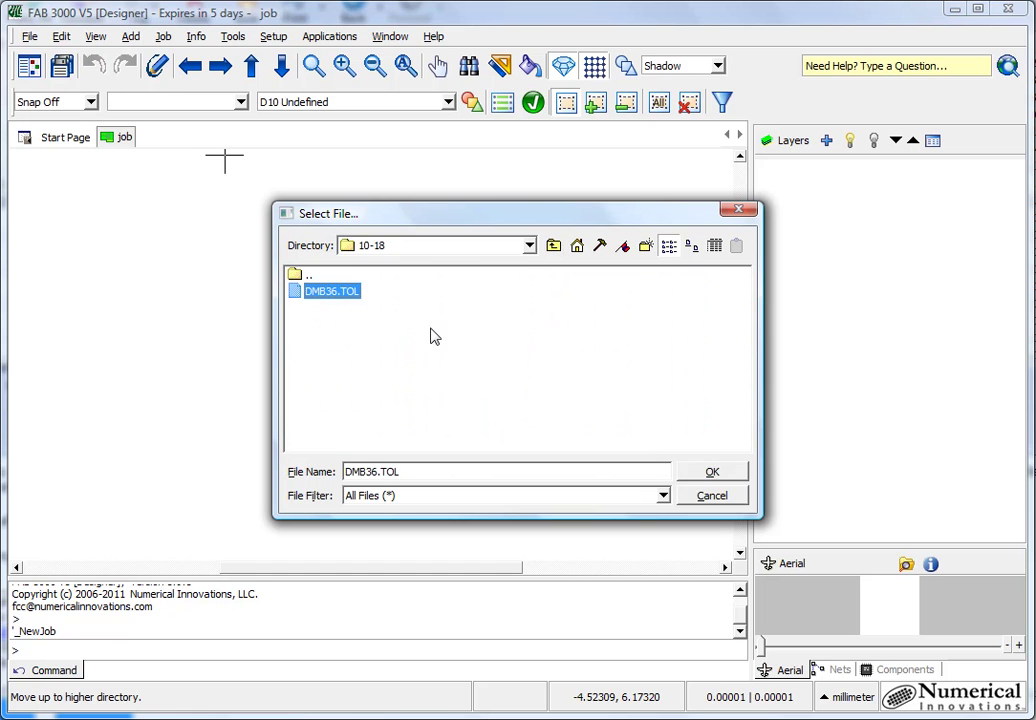
click(688, 474)
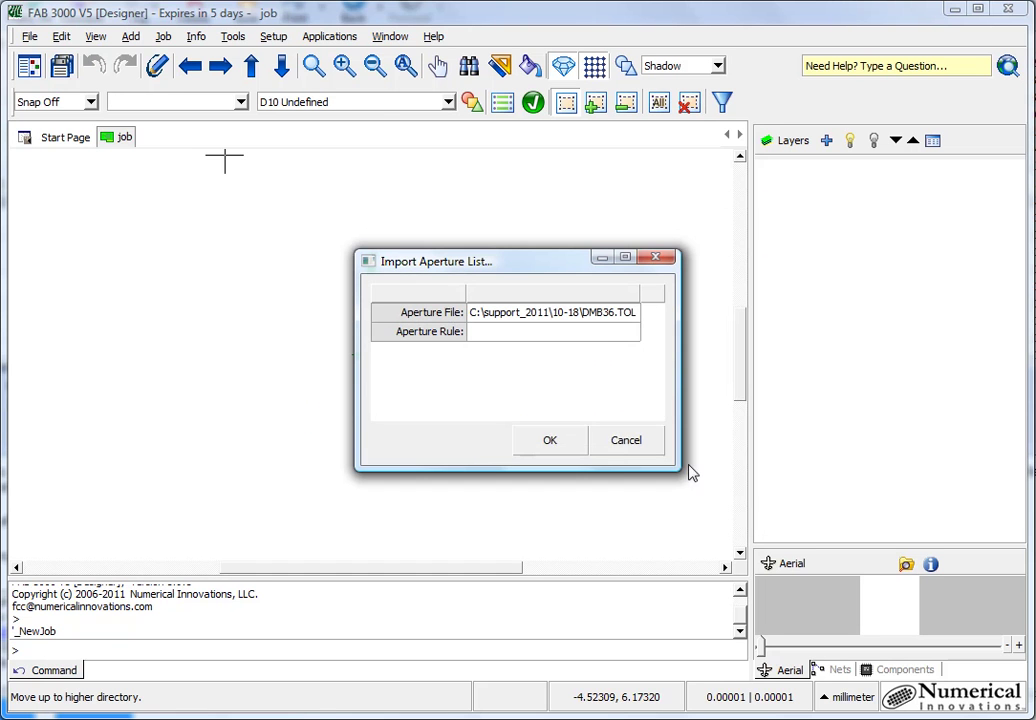
Set the aperture rule to Orcad_TEST and import the aperture list, acknowledging the import message
click(607, 338)
drag(636, 377, 636, 471)
click(540, 440)
click(562, 443)
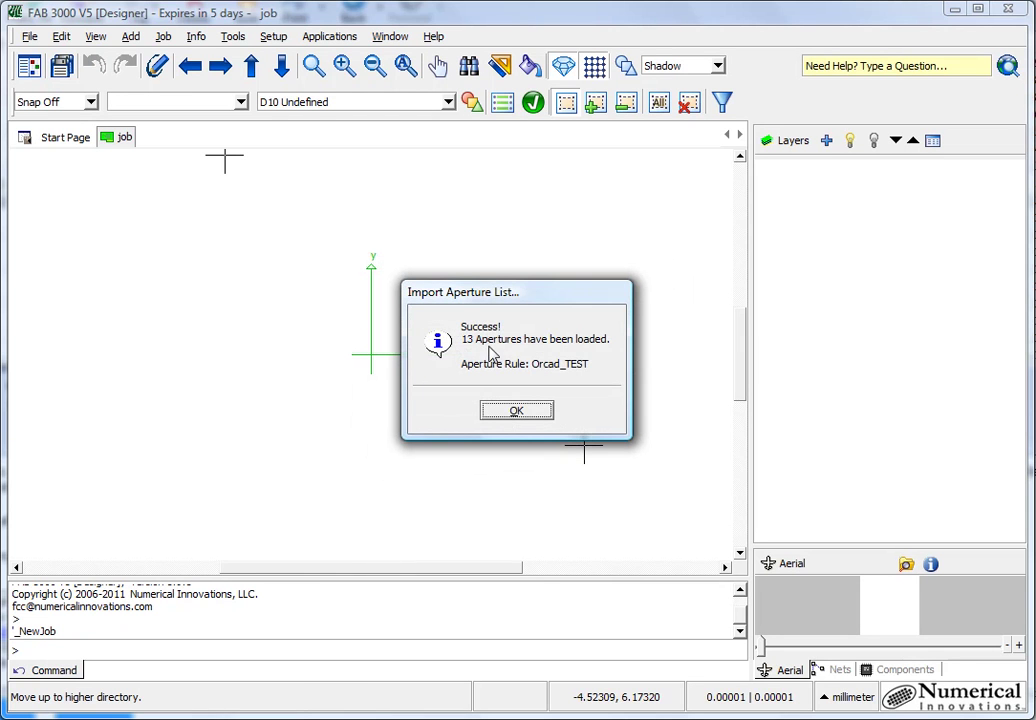
click(533, 412)
Display the job's aperture table in mil and compare its entries with the DMB36 list in WordPad
click(502, 102)
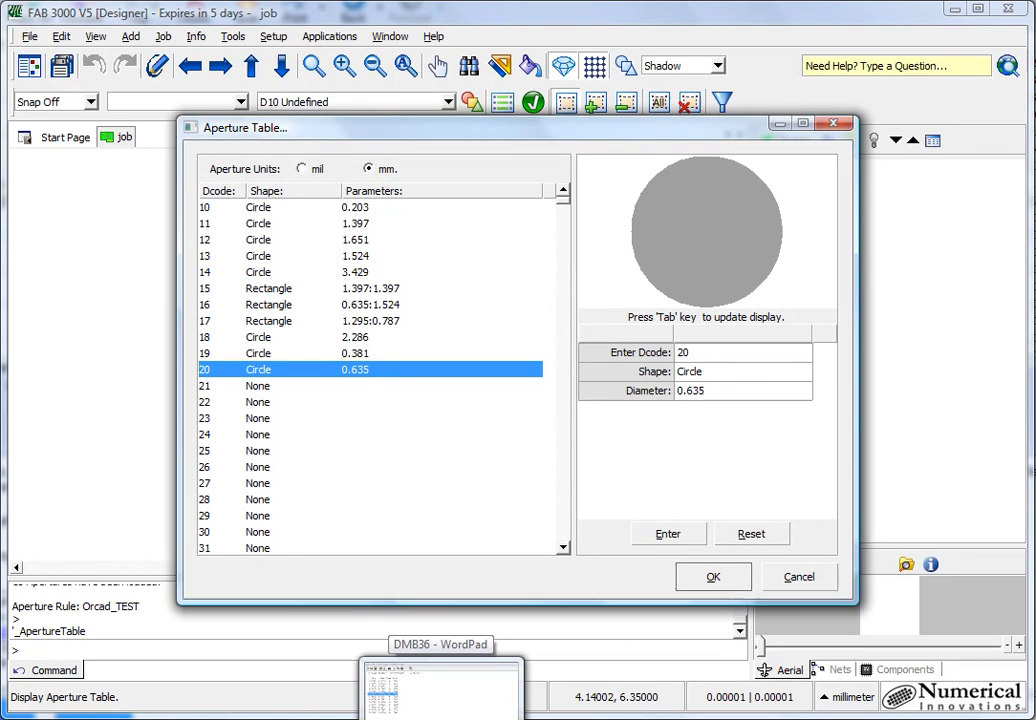
click(311, 169)
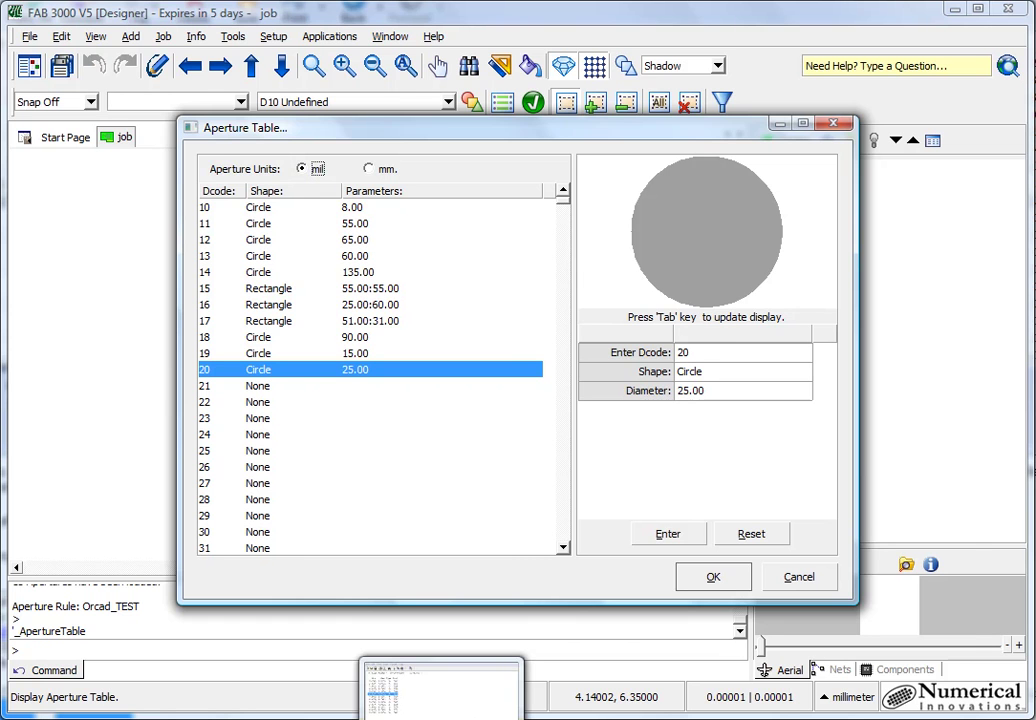
key(alt+Tab)
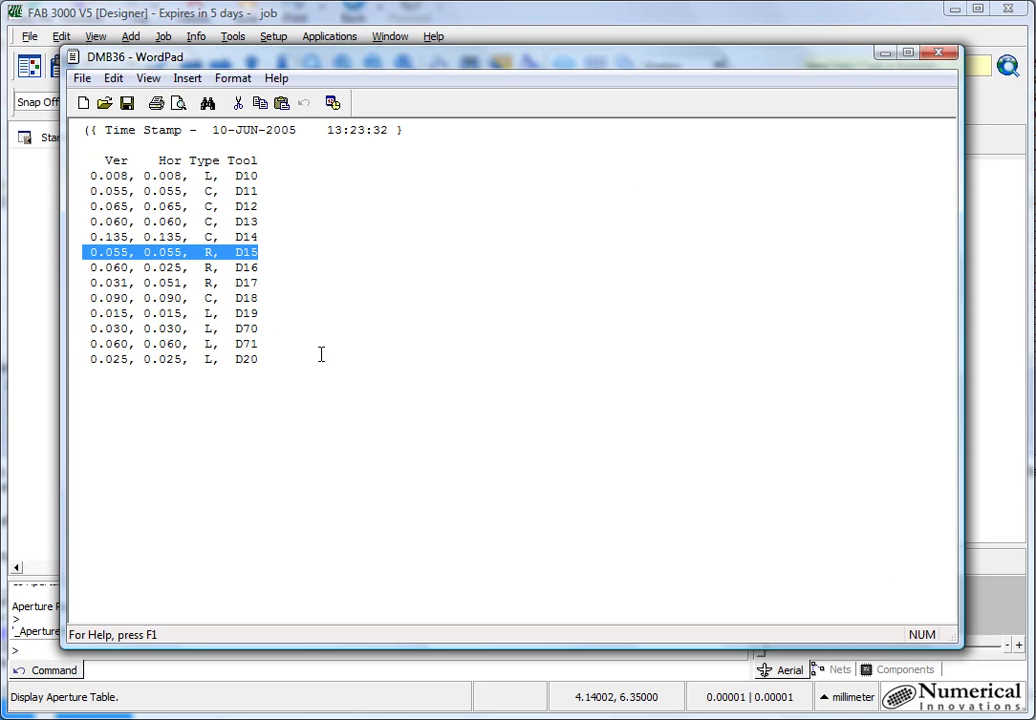
key(alt+Tab)
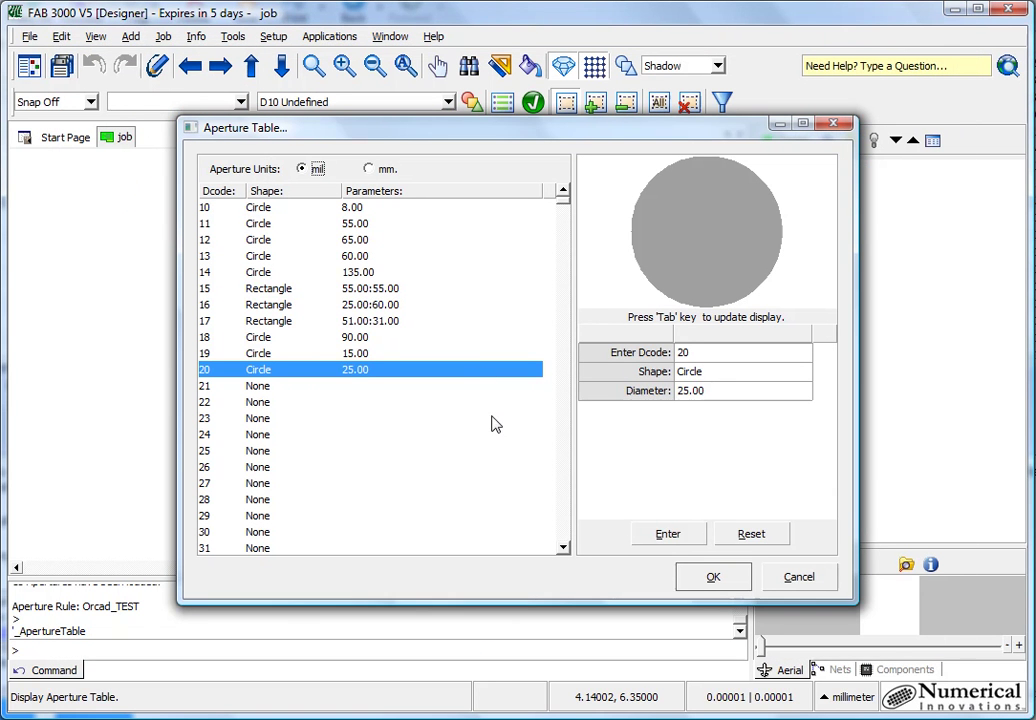